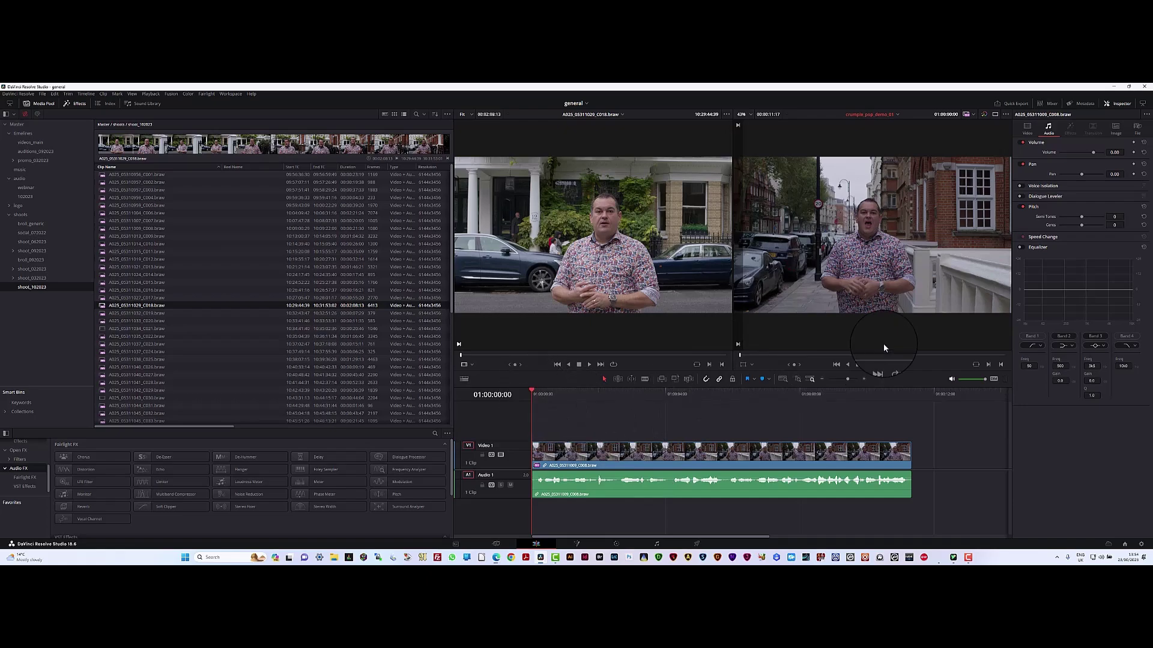
# Preview the street clip, then normalize its audio levels to a -9.0 target.
pyautogui.click(868, 367)
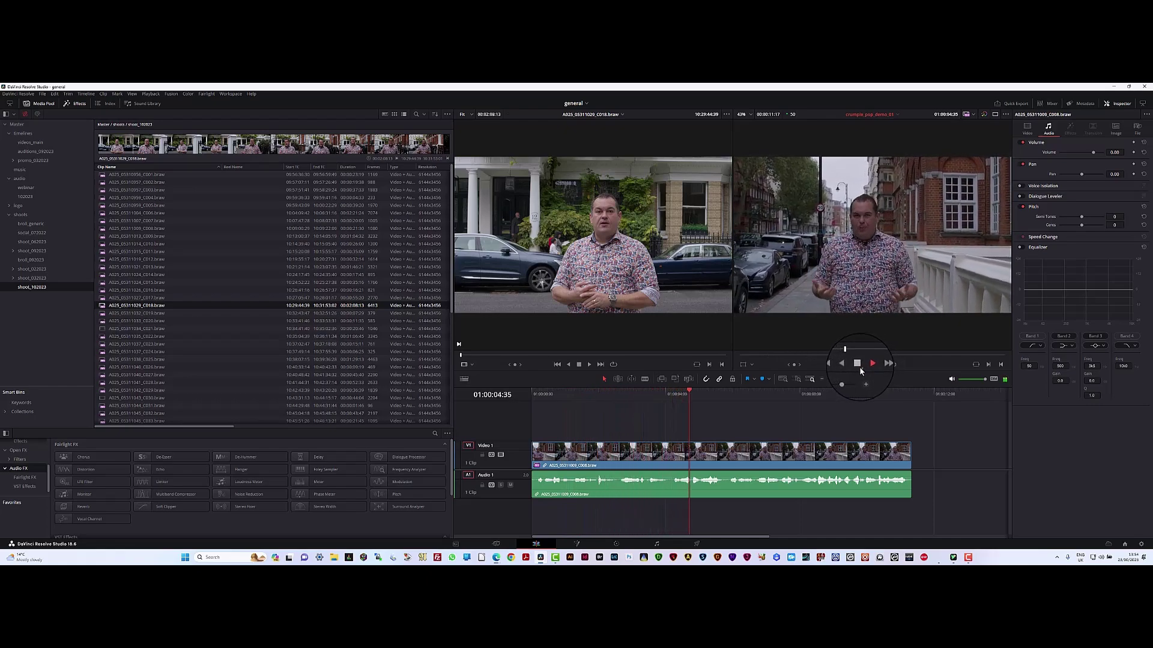
pyautogui.click(858, 366)
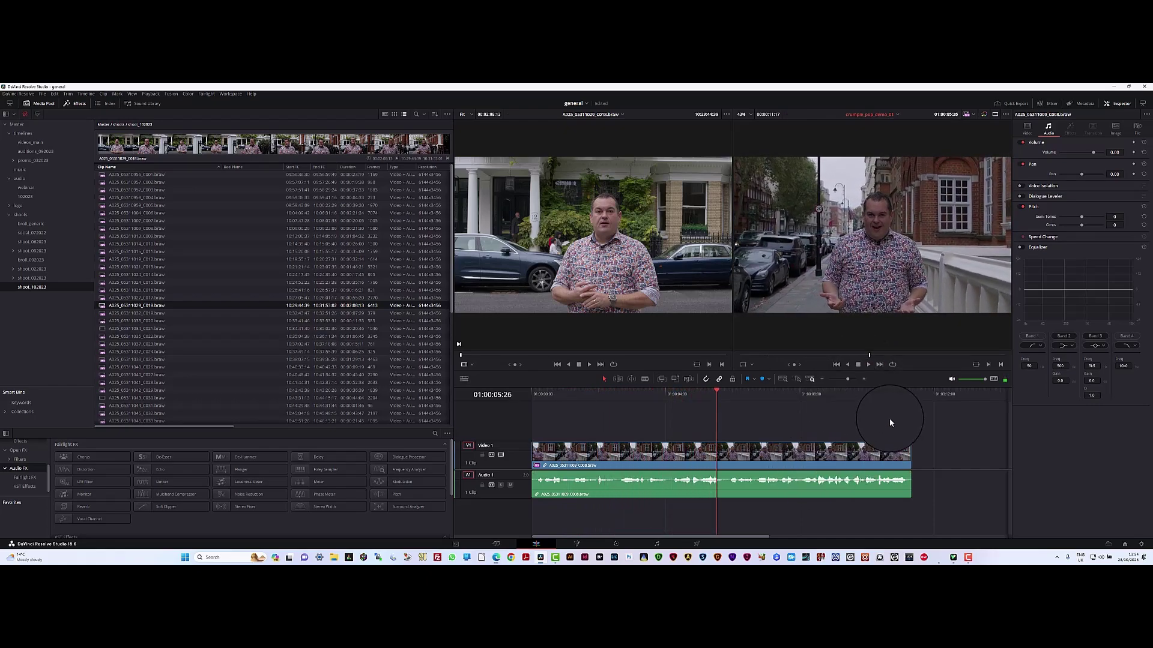
pyautogui.rightClick(780, 489)
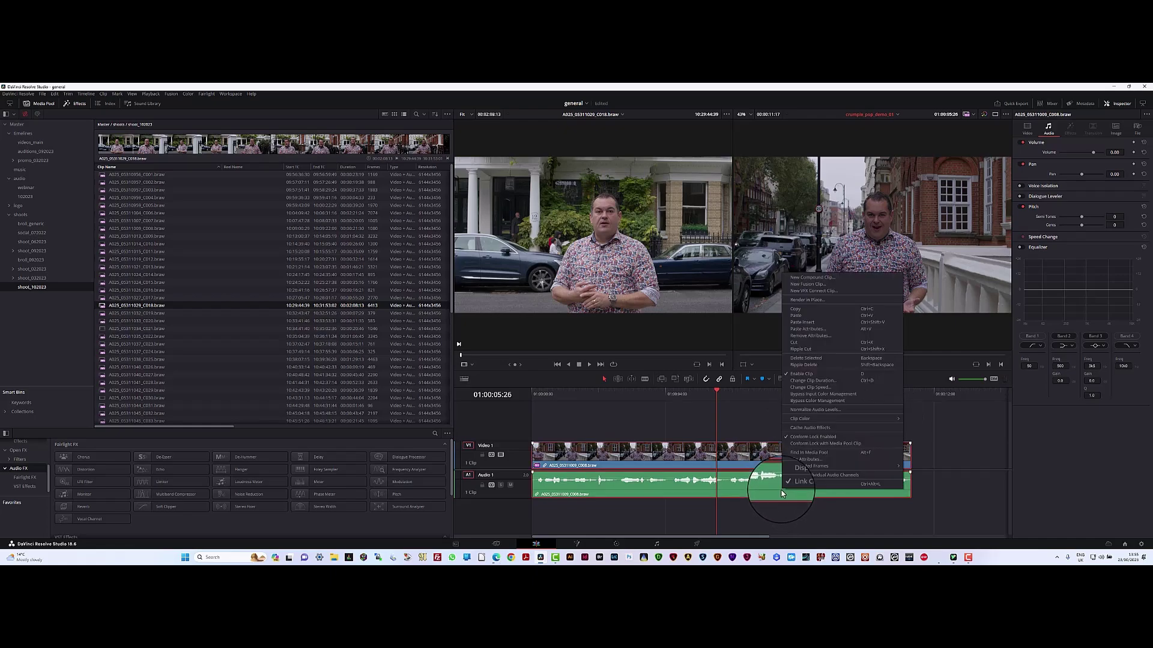
pyautogui.click(808, 410)
pyautogui.click(758, 458)
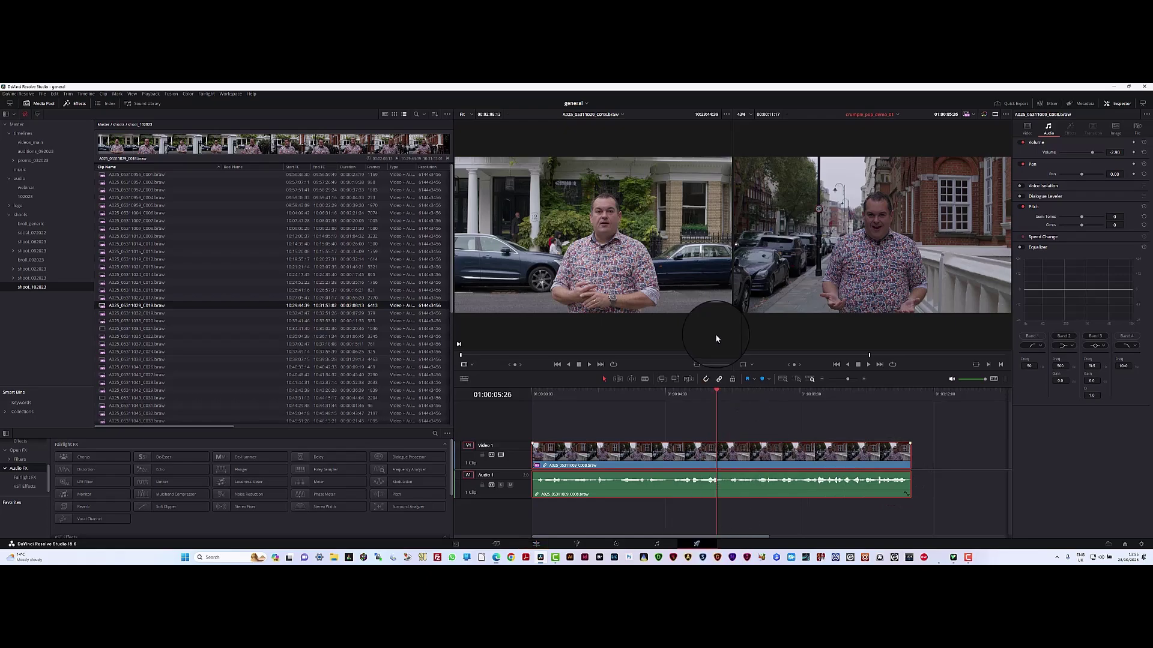
# On the Deliver page, set the render location to the Desktop with file name 'test'.
pyautogui.hotkey('shift', '8')
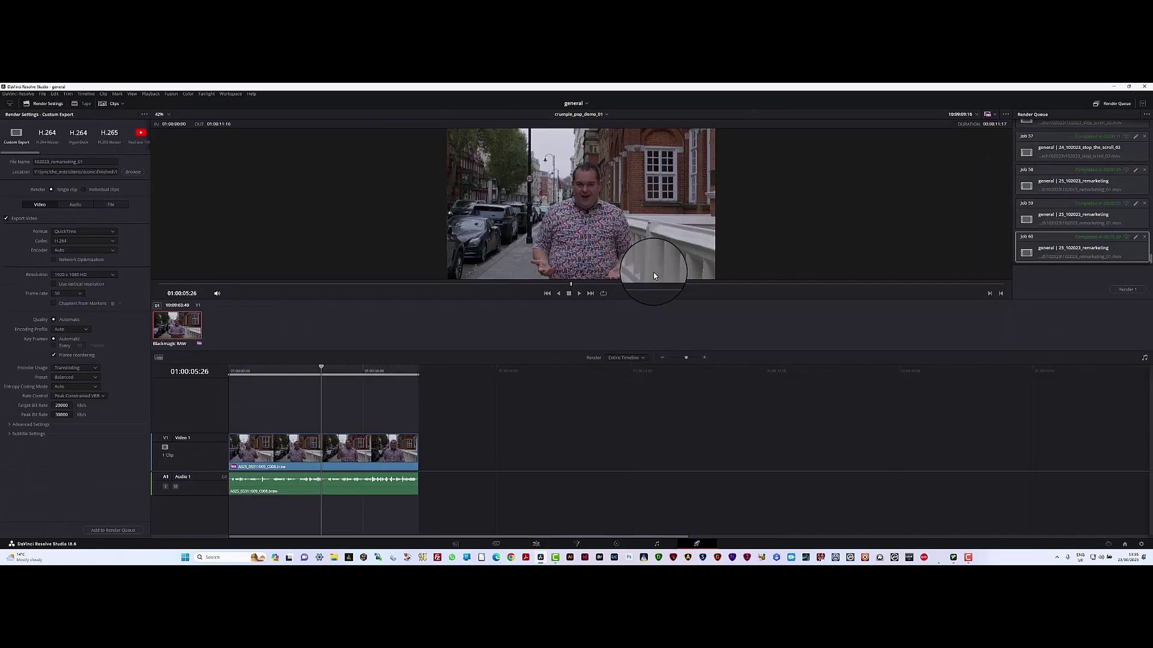
pyautogui.click(132, 172)
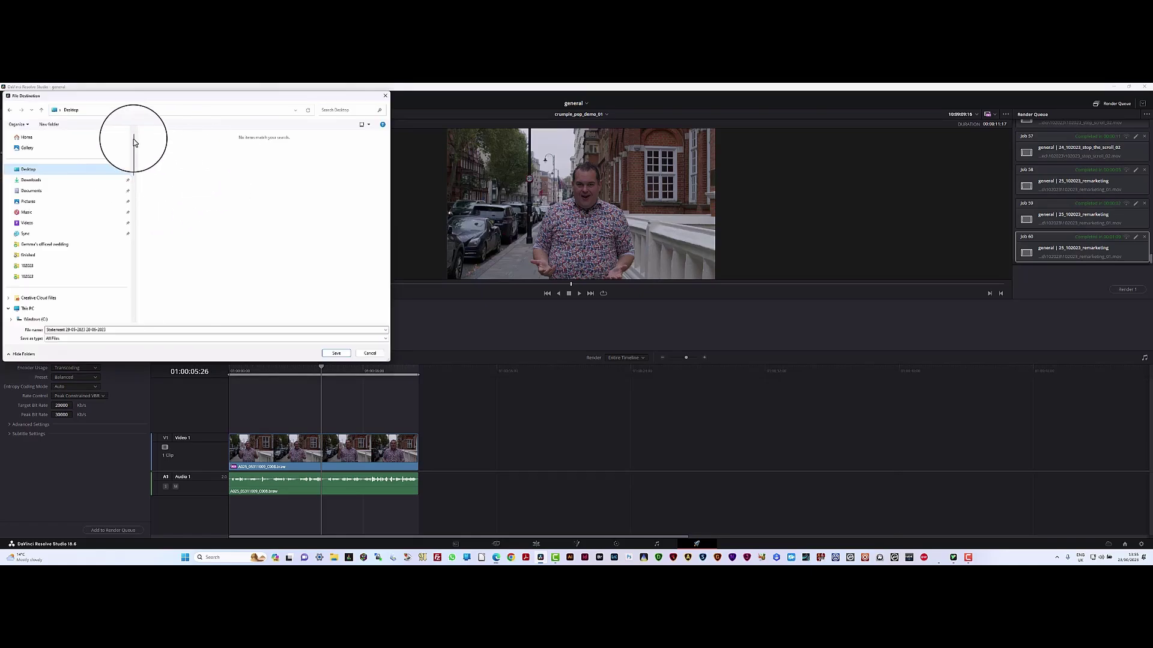
pyautogui.tripleClick(115, 330)
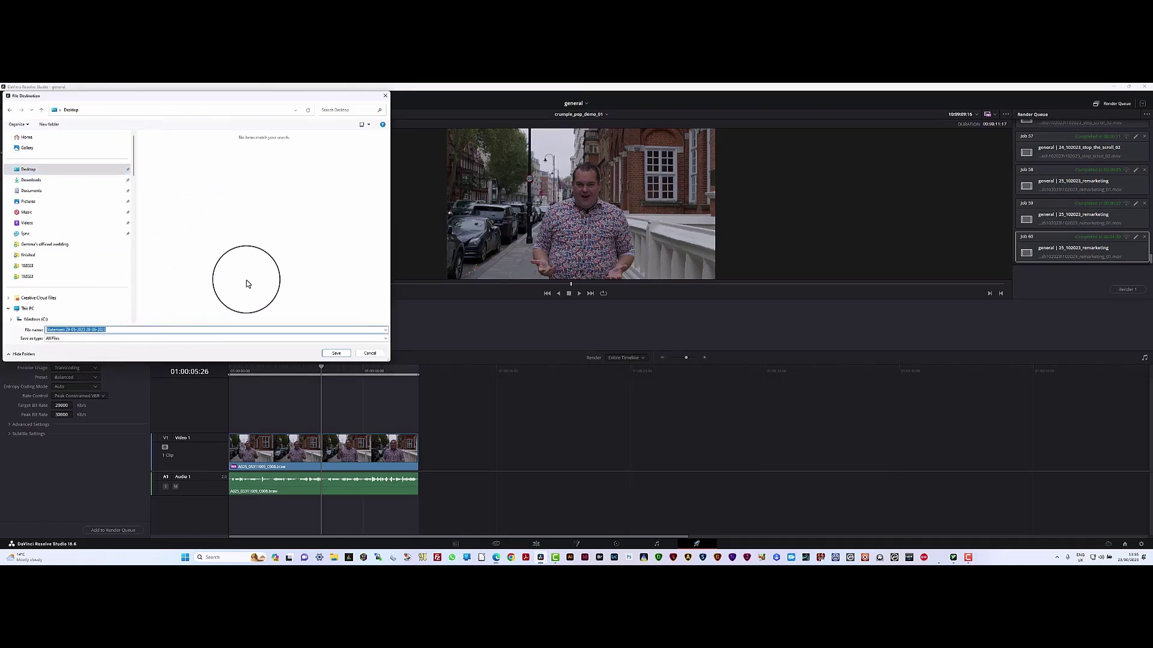
pyautogui.write('test_01')
pyautogui.click(340, 355)
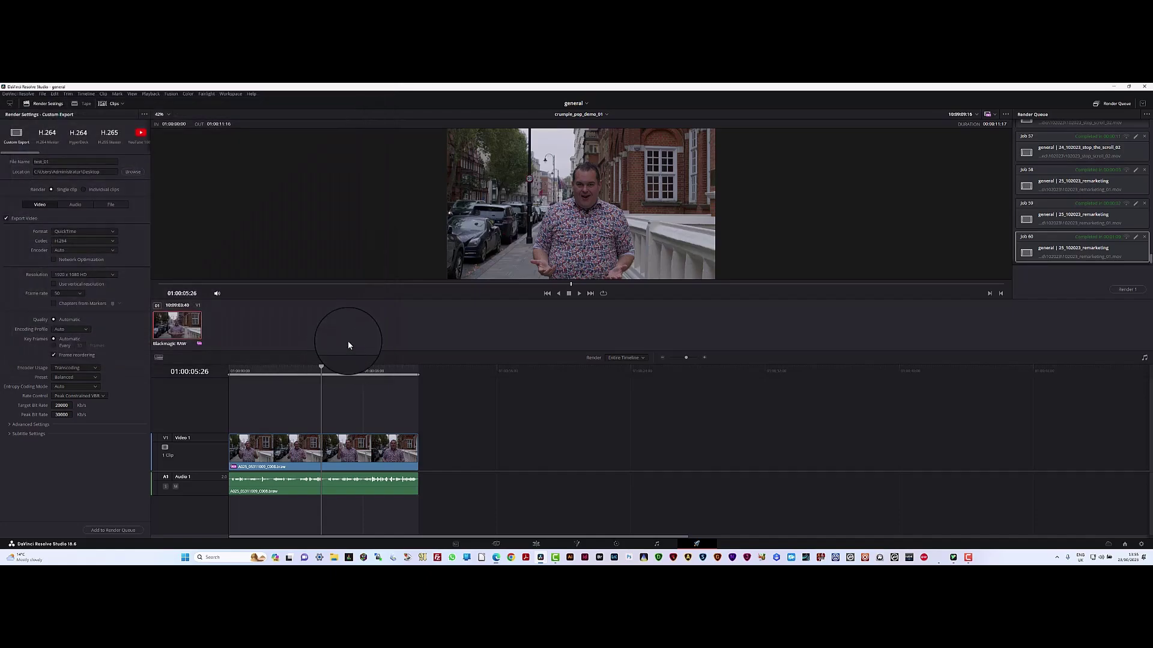
# Turn off video export, add the audio-only job to the render queue, and render it.
pyautogui.click(6, 219)
pyautogui.click(75, 205)
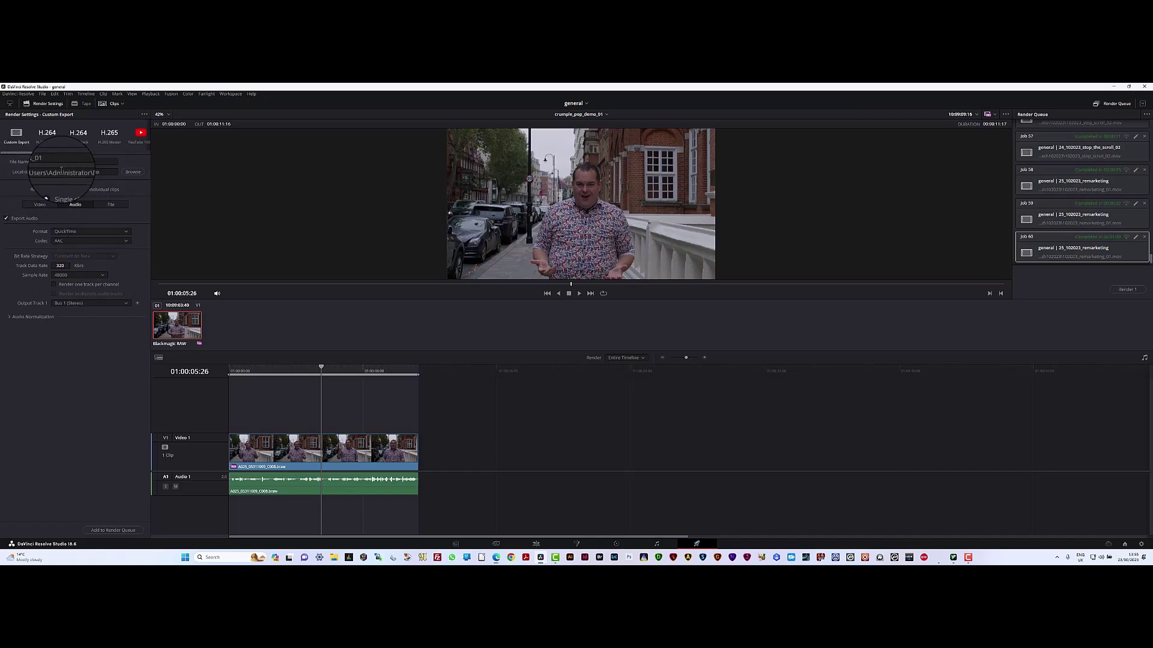
pyautogui.click(113, 530)
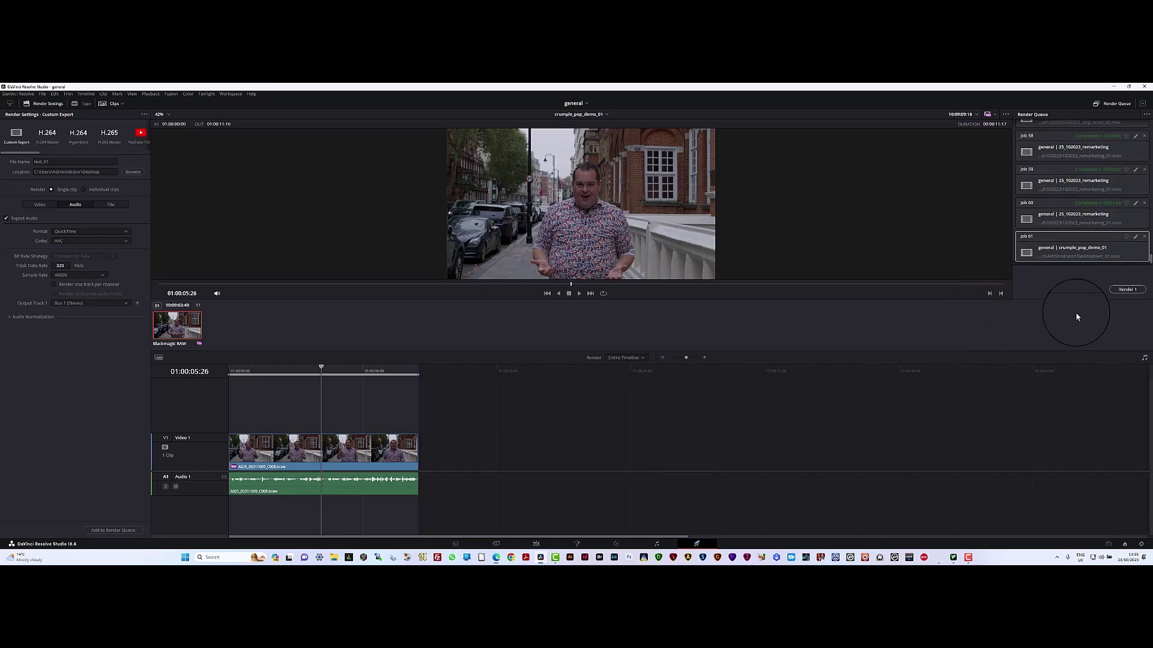
pyautogui.click(1127, 289)
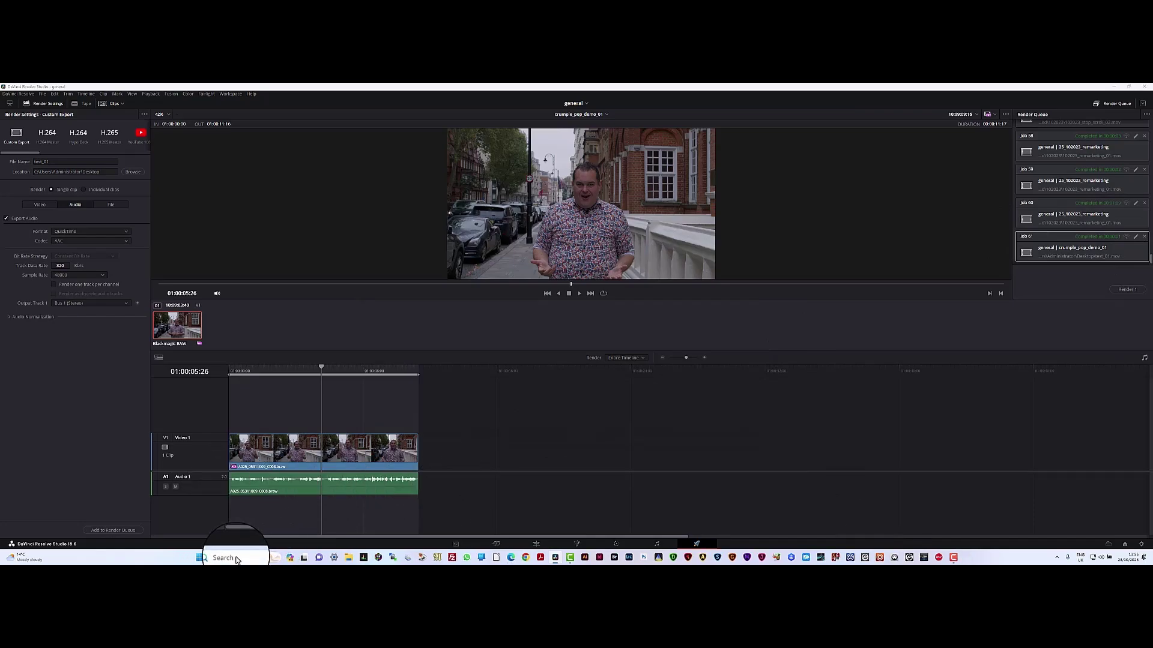
# Search Windows for 'crum', launch the CrumplePop hub, and browse its installed products.
pyautogui.click(222, 557)
pyautogui.write('crumple')
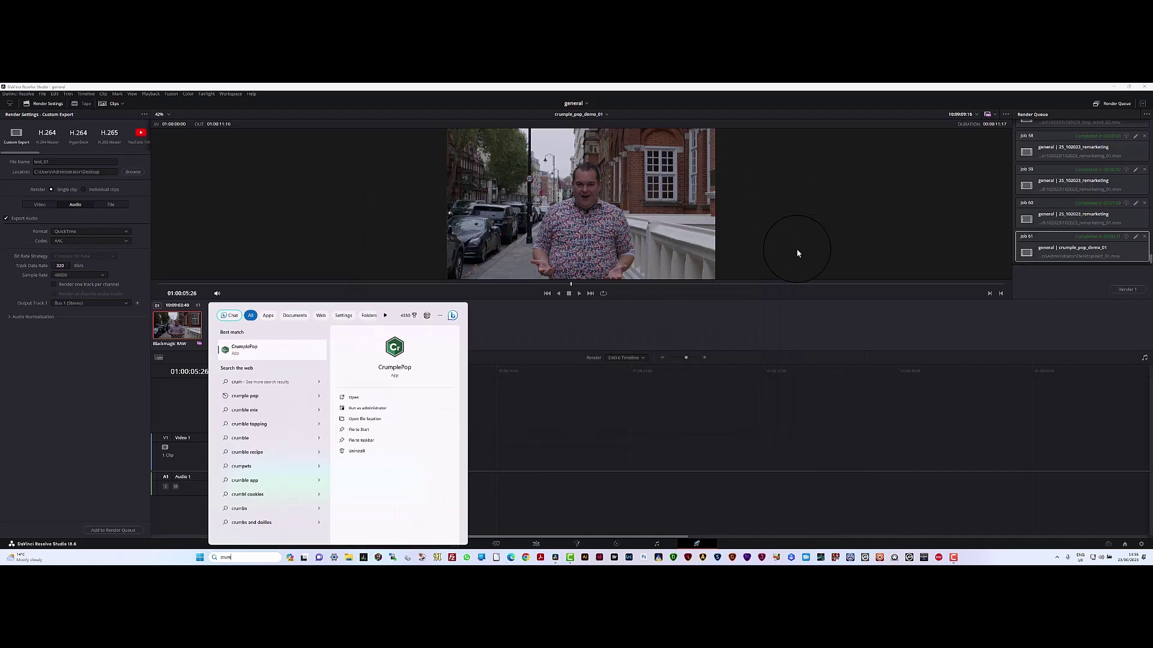
pyautogui.click(353, 398)
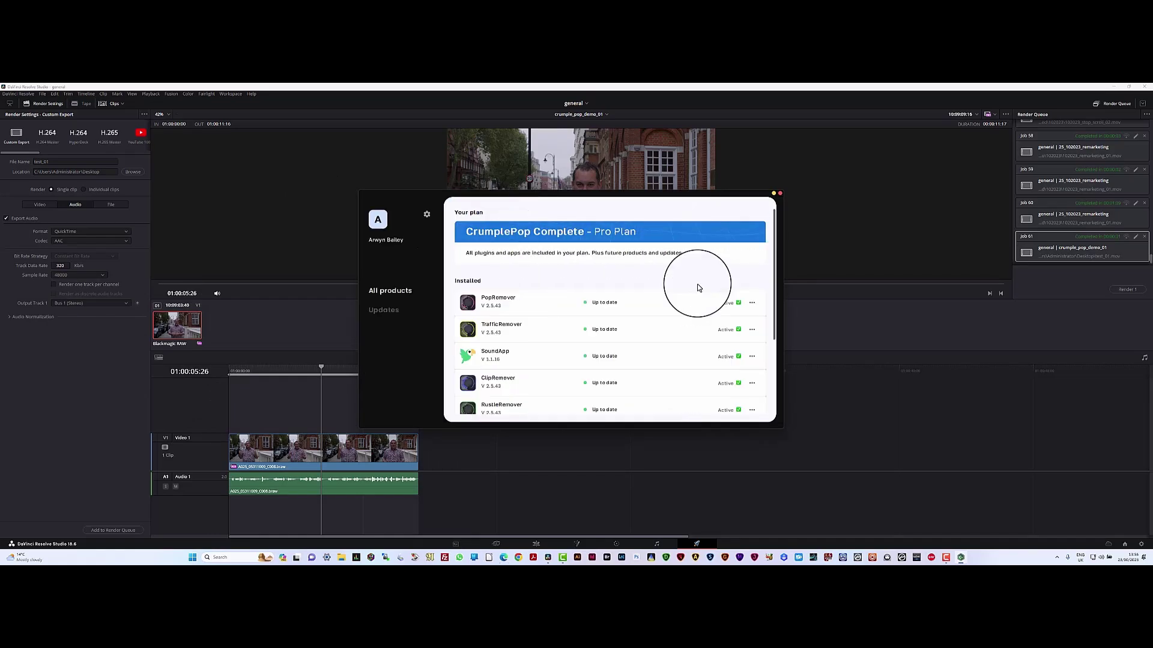
pyautogui.scroll(-3, 553, 307)
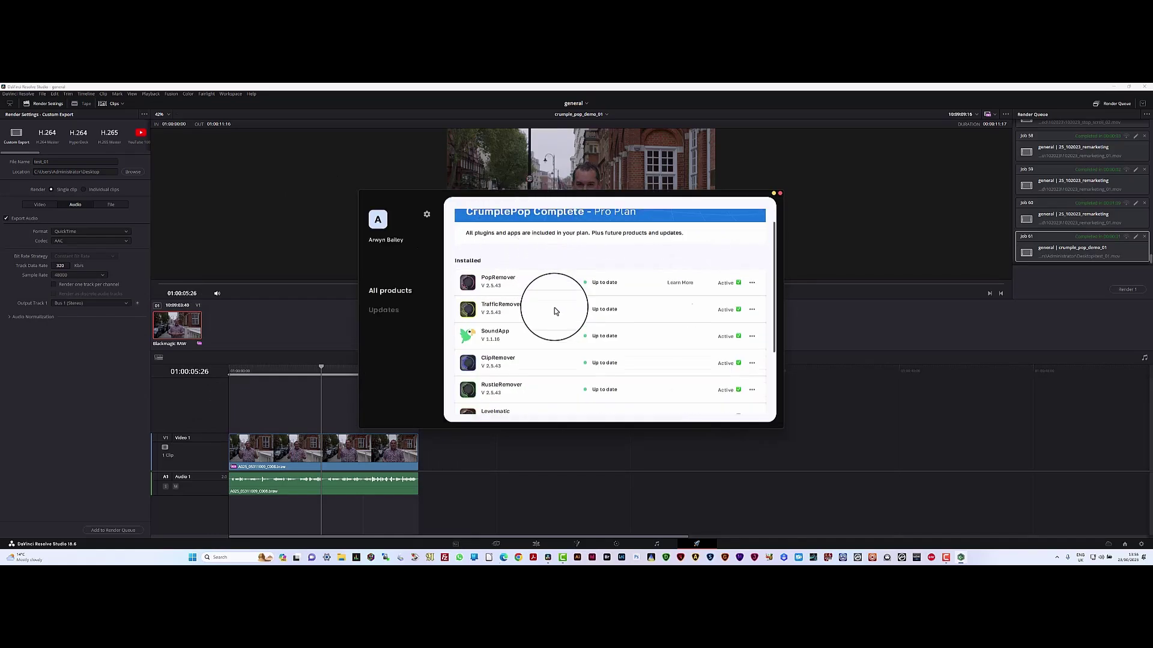
pyautogui.scroll(3, 553, 308)
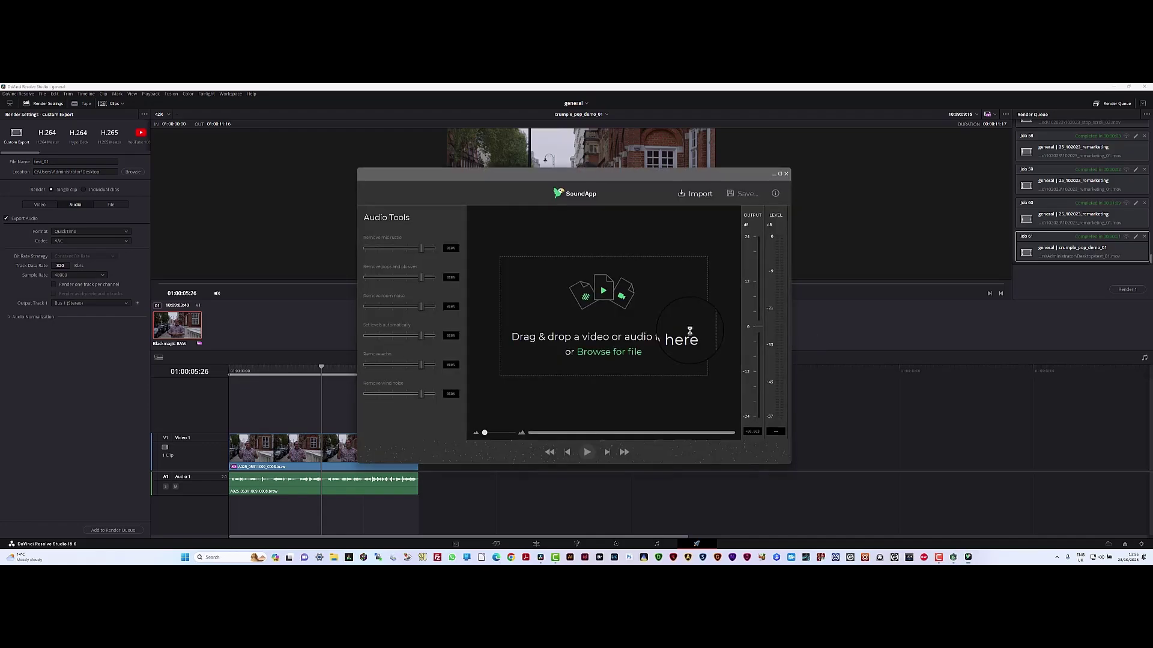
# Load the exported test_01 file into SoundApp and play a few seconds of it.
pyautogui.click(626, 354)
pyautogui.click(498, 227)
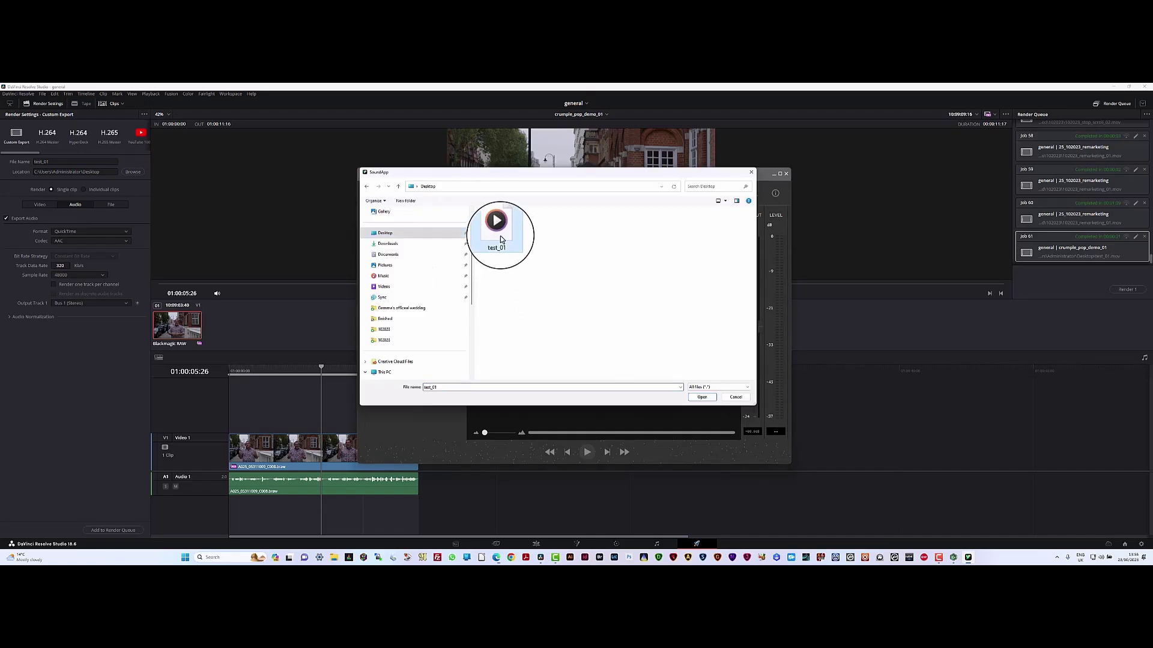
pyautogui.click(701, 397)
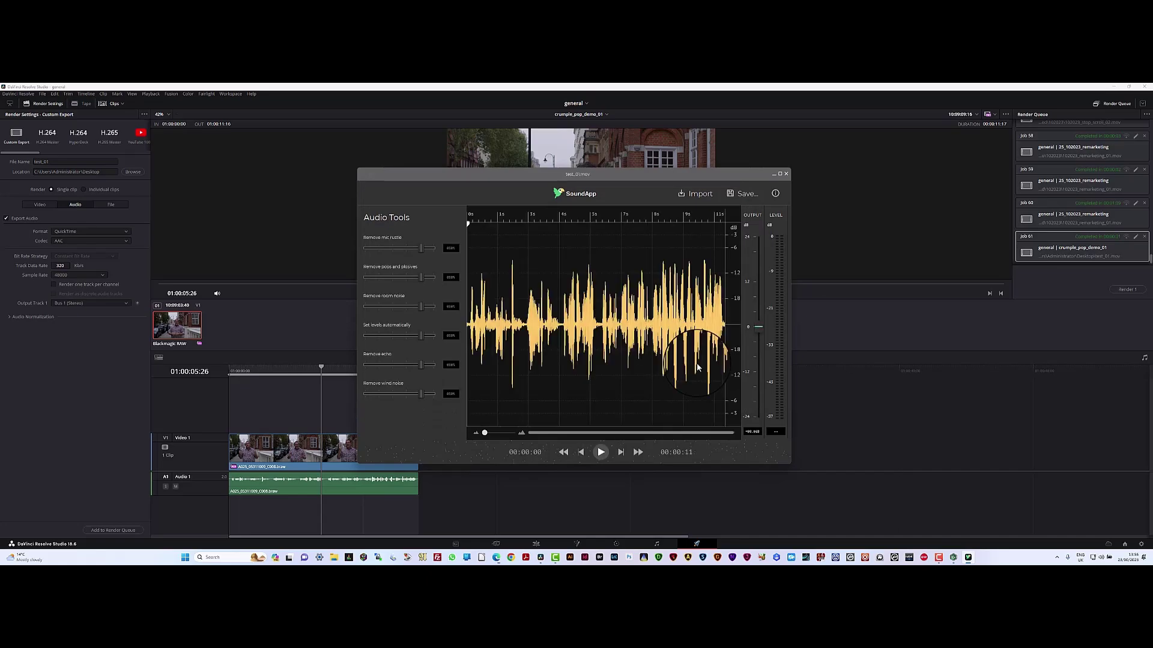
pyautogui.click(600, 451)
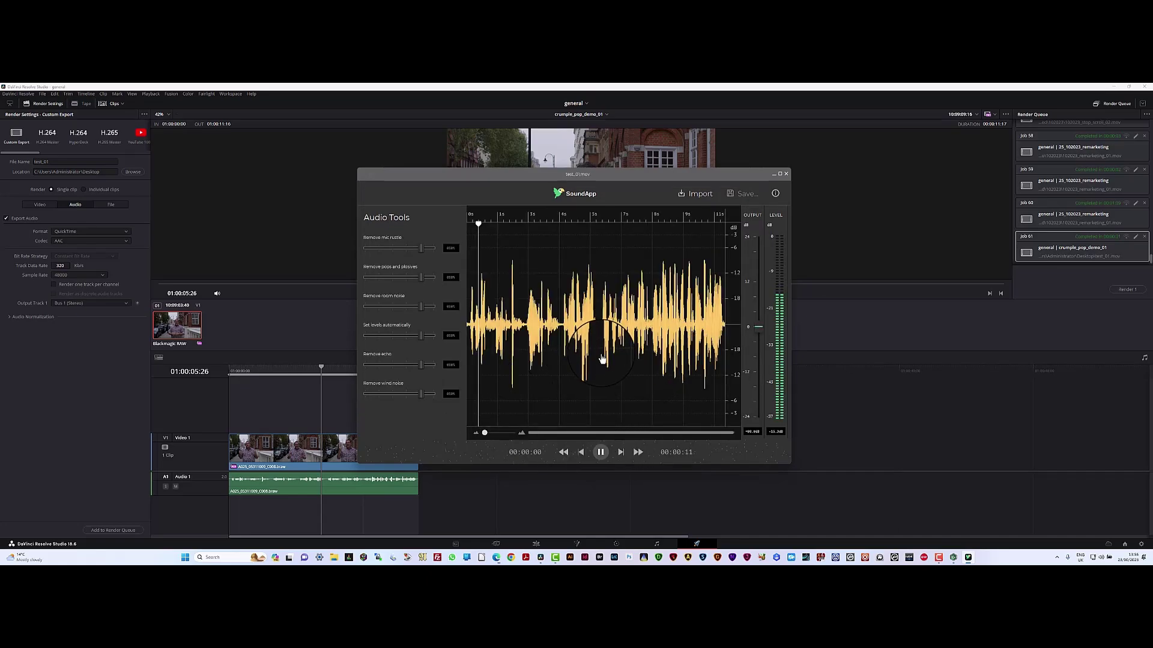
pyautogui.click(600, 451)
# Lower the auto-level amount slightly and enable room noise, pops and plosives, and mic rustle removal.
pyautogui.moveTo(367, 385)
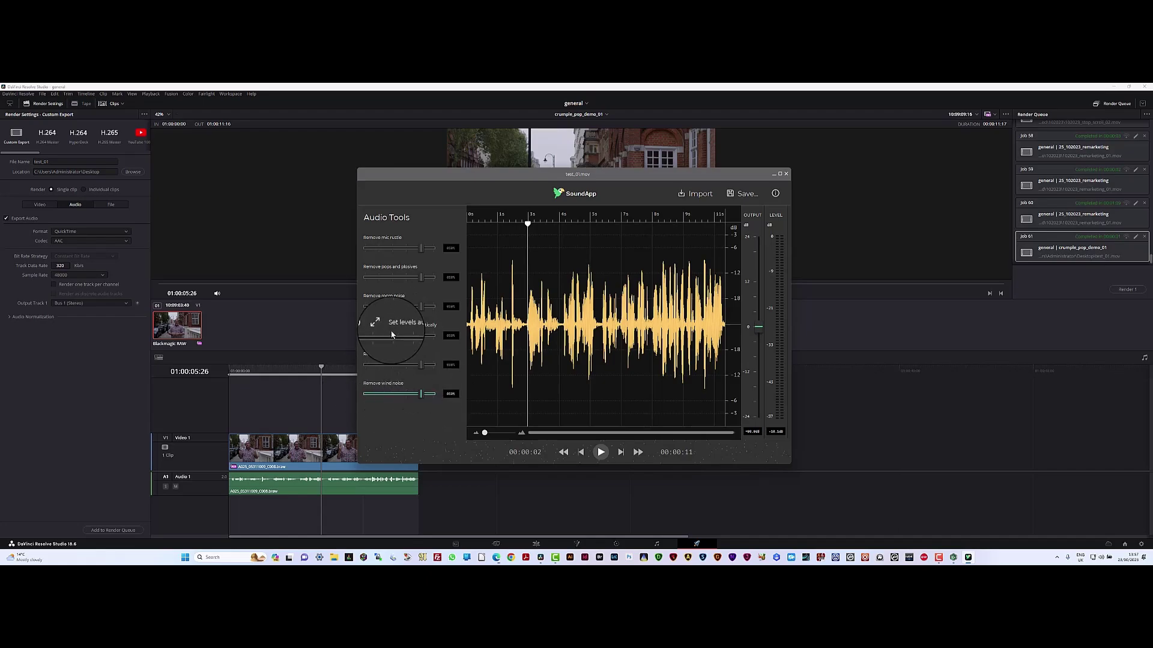
pyautogui.click(367, 326)
pyautogui.moveTo(420, 335); pyautogui.dragTo(403, 341)
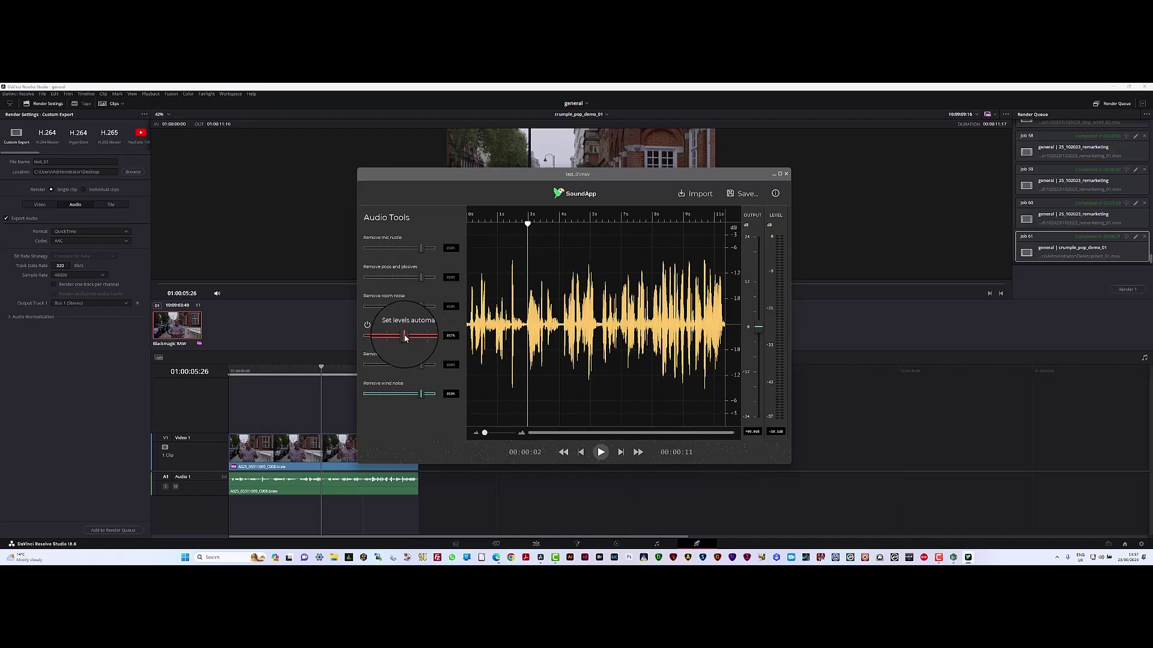
pyautogui.click(367, 298)
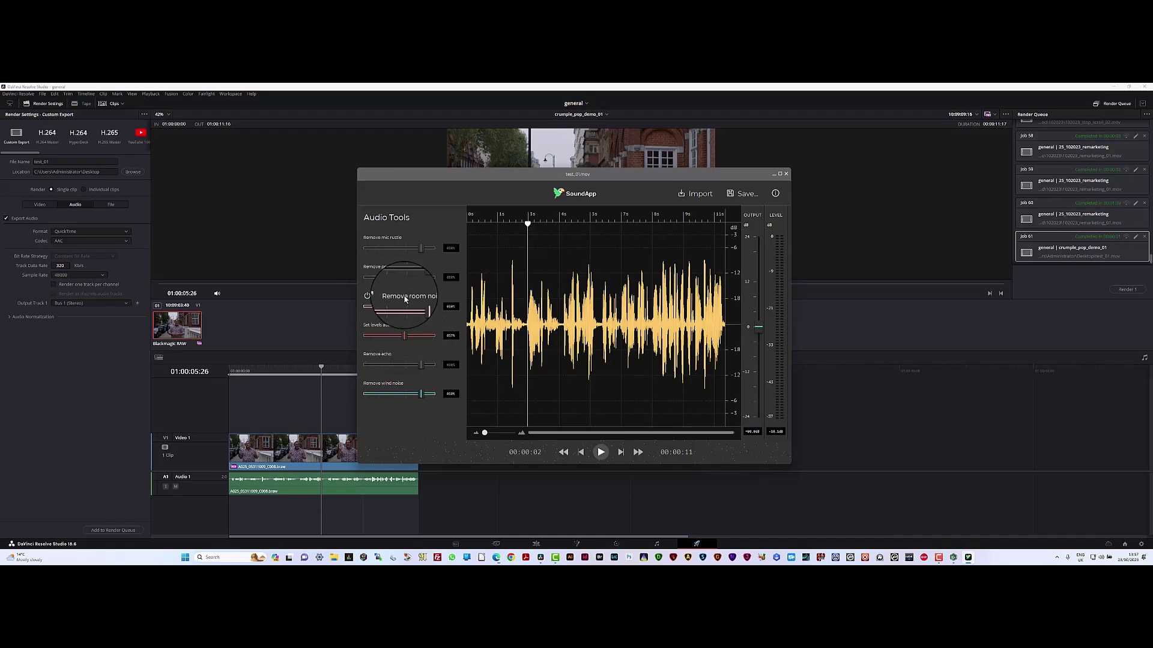
pyautogui.click(368, 270)
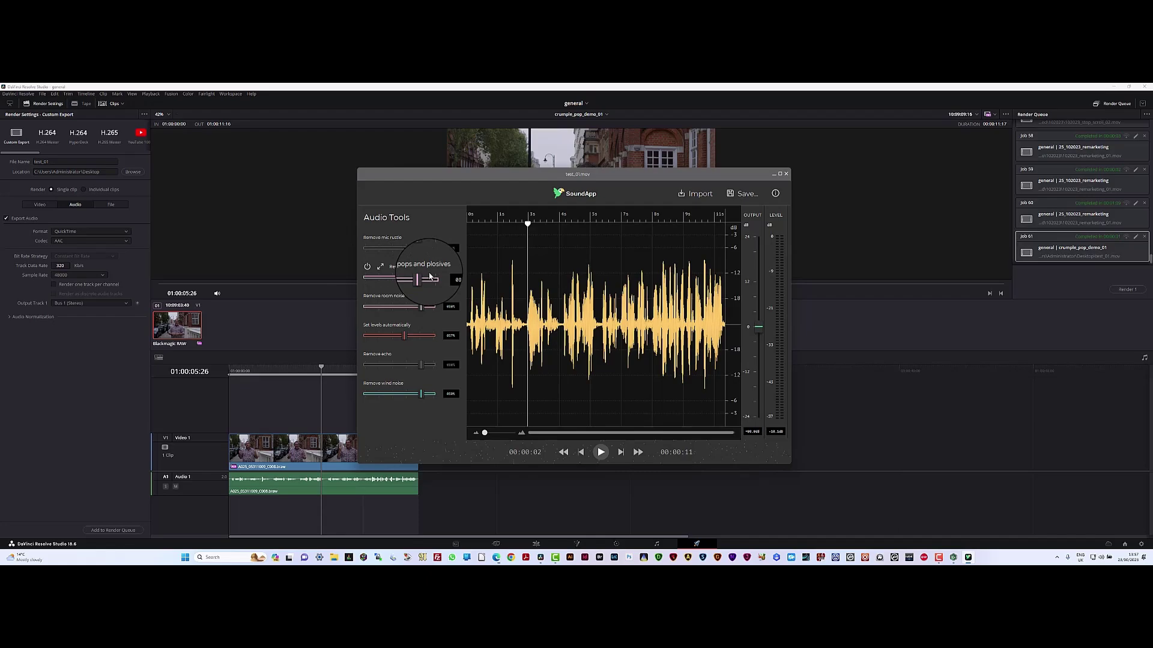
pyautogui.click(367, 239)
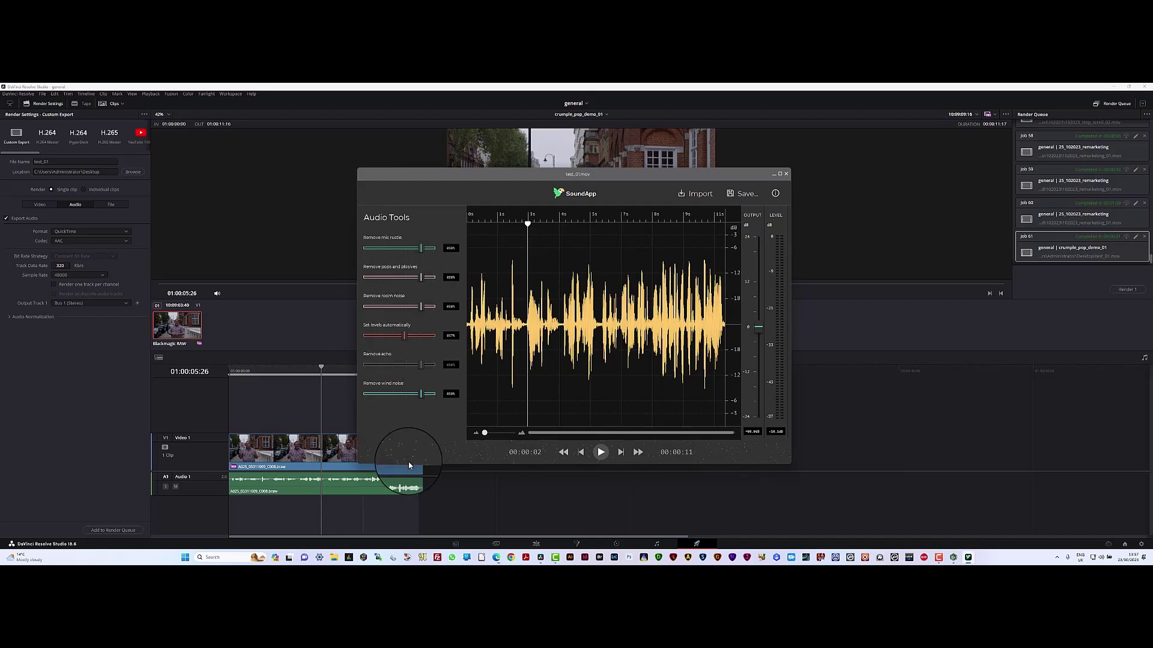
pyautogui.moveTo(395, 360)
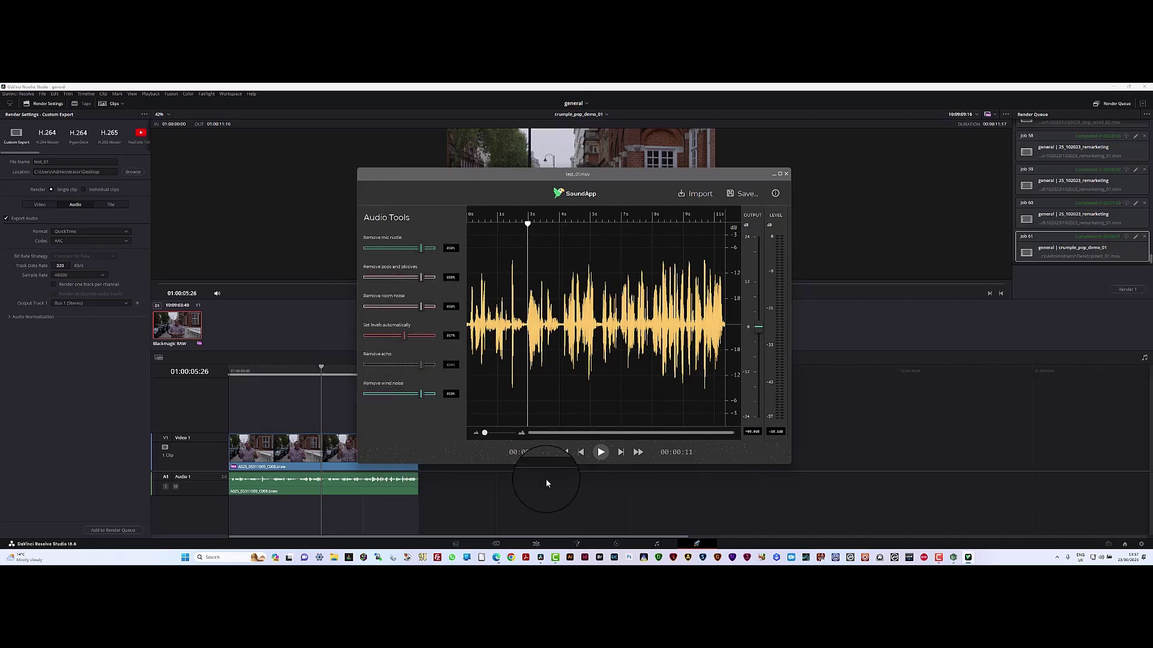
# Save the cleaned audio as a renamed file on the Desktop, dismiss the confirmation, and close SoundApp.
pyautogui.click(746, 194)
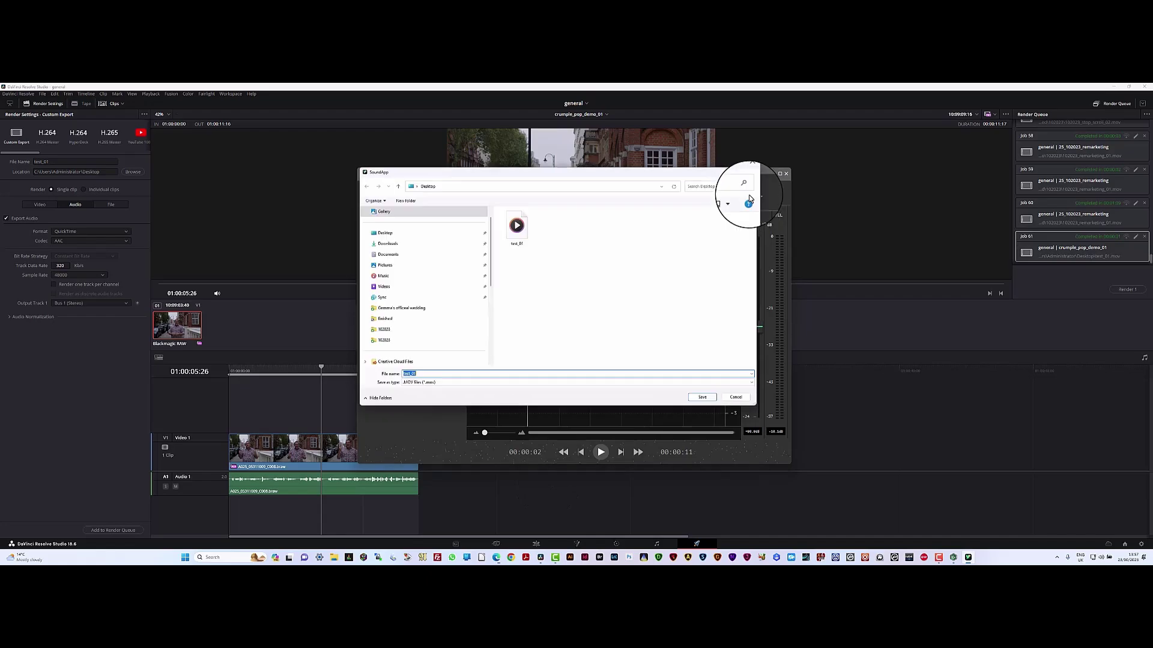
pyautogui.click(429, 375)
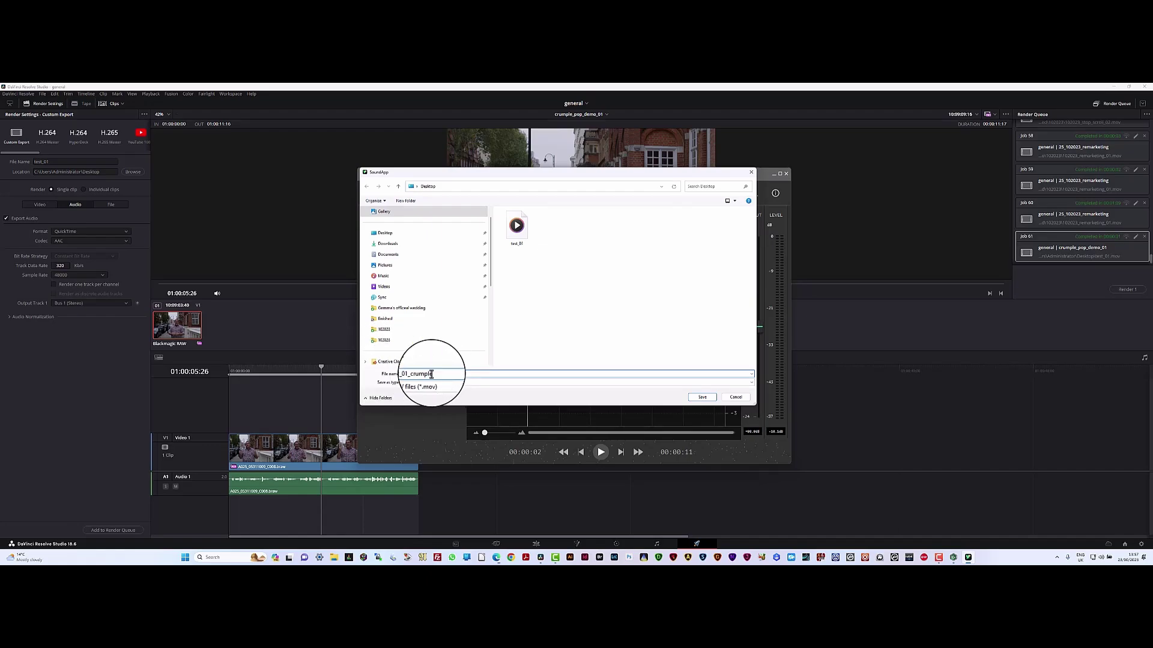
pyautogui.click(698, 394)
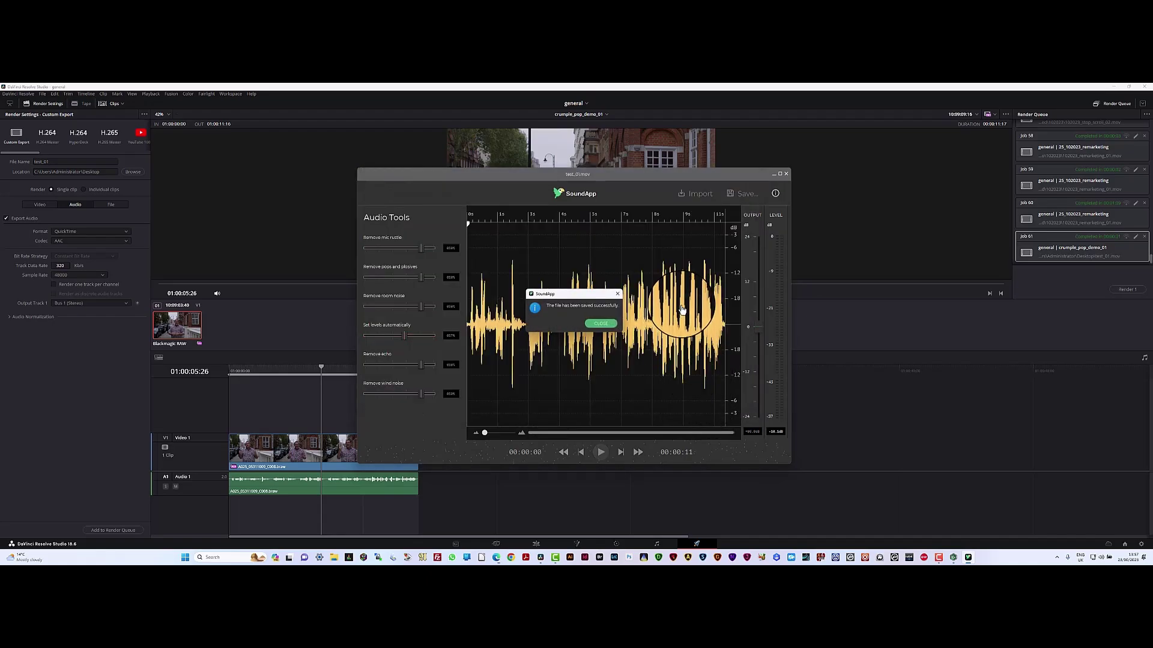
pyautogui.click(596, 324)
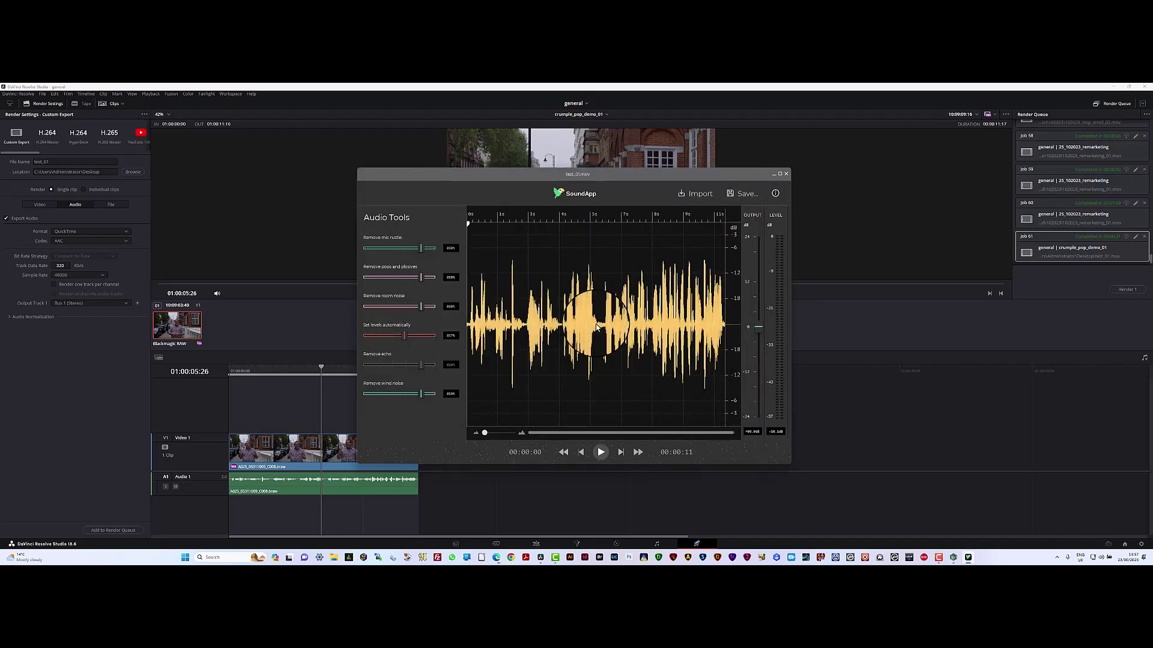
pyautogui.click(660, 514)
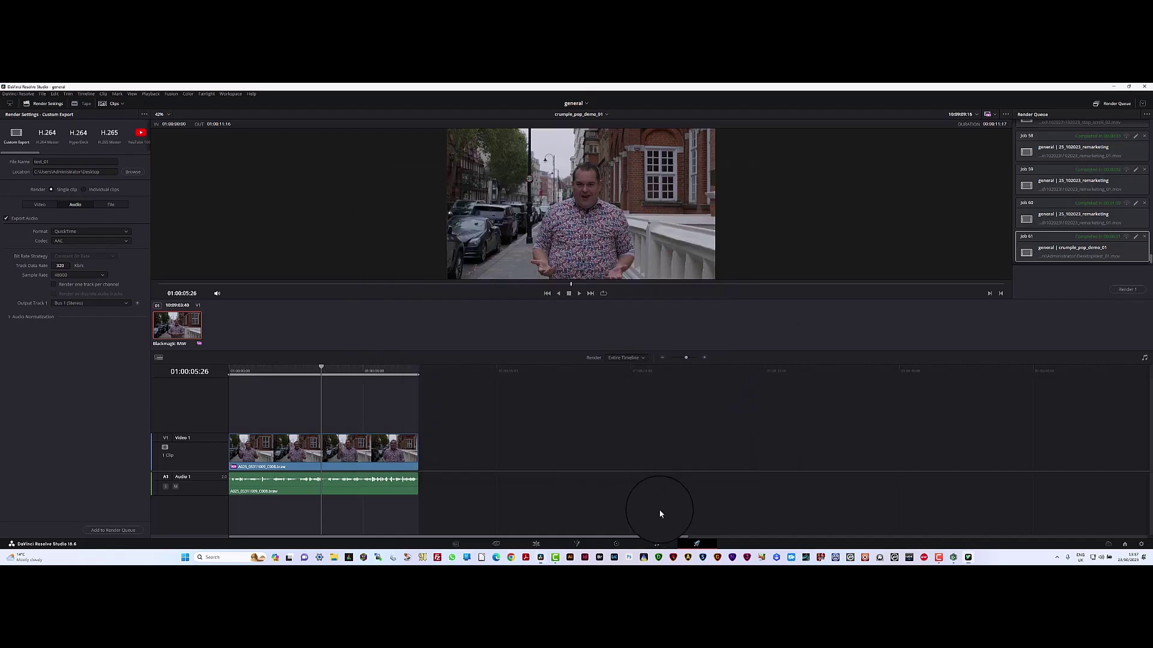
# On the Edit page, import test_01_crumple.mov into the 102023 bin.
pyautogui.click(536, 544)
pyautogui.click(27, 203)
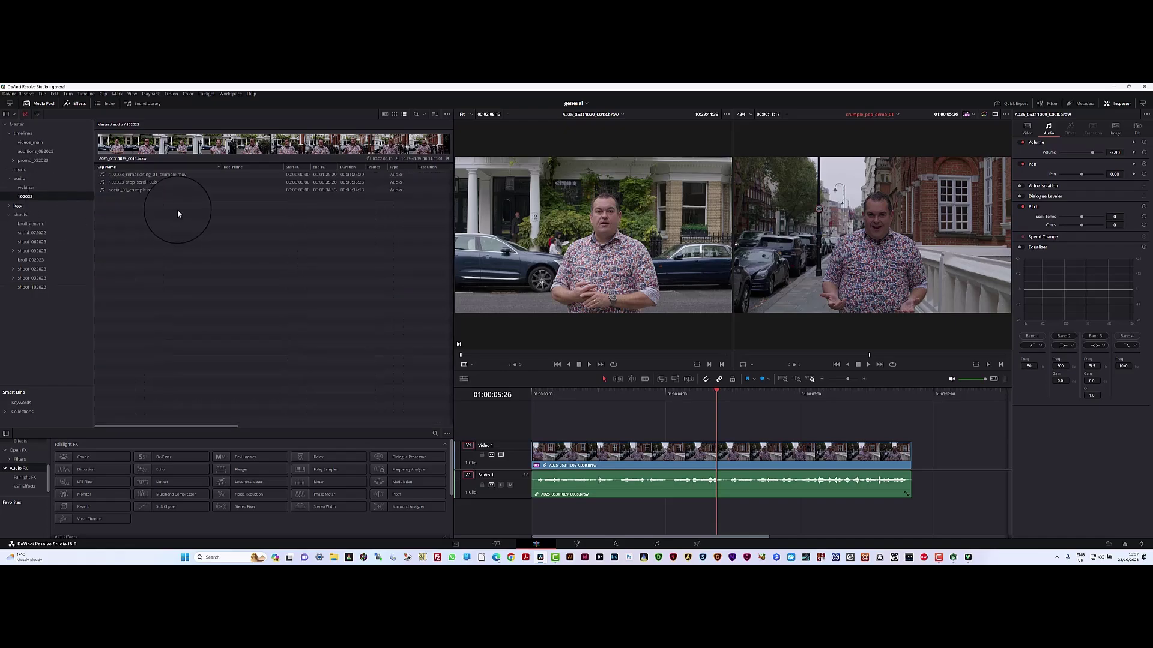
pyautogui.rightClick(174, 262)
pyautogui.click(218, 333)
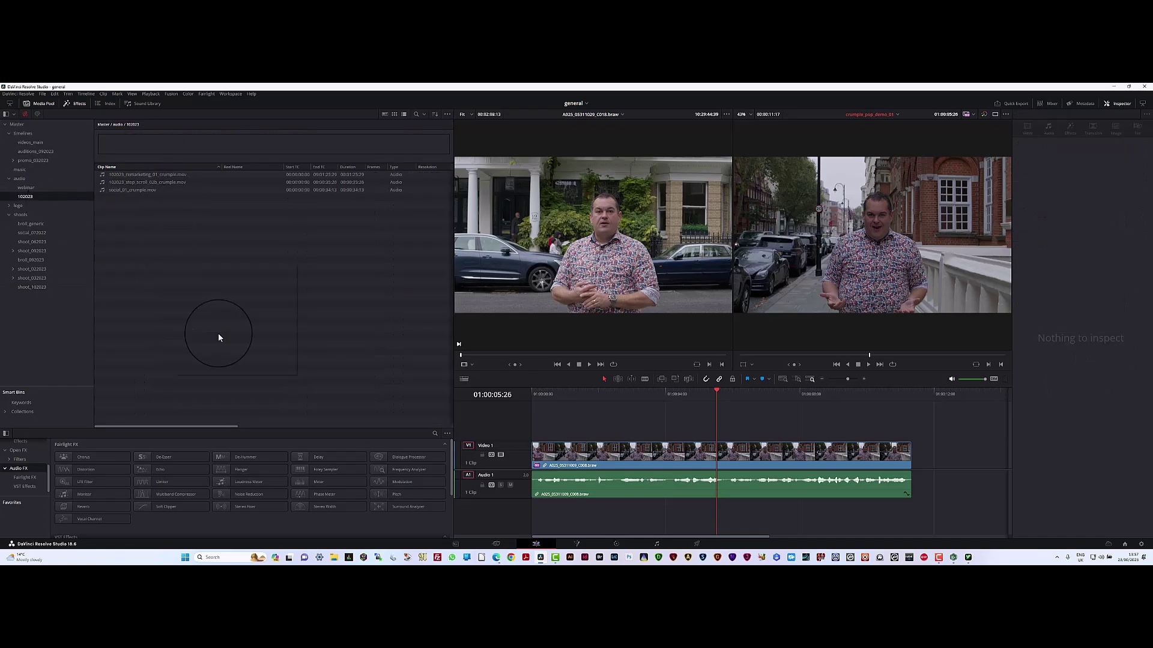
pyautogui.click(178, 150)
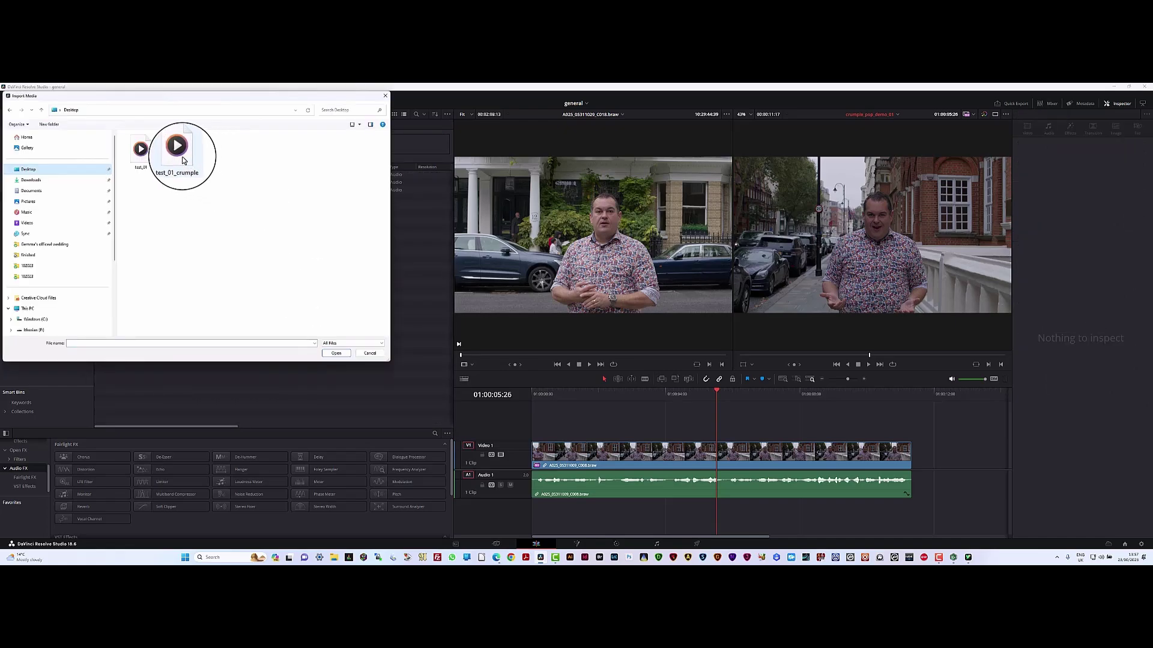
pyautogui.click(334, 353)
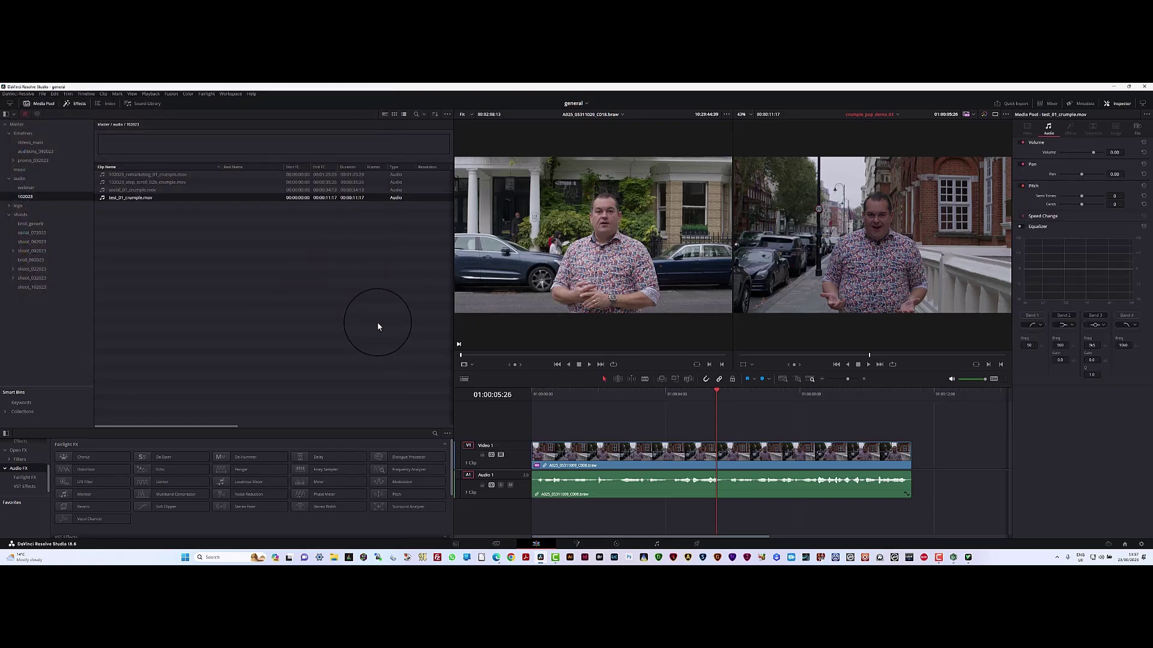
# Place test_01_crumple.mov on a new A2 track, normalize its audio levels, and mute Audio 1.
pyautogui.moveTo(120, 198); pyautogui.dragTo(514, 527)
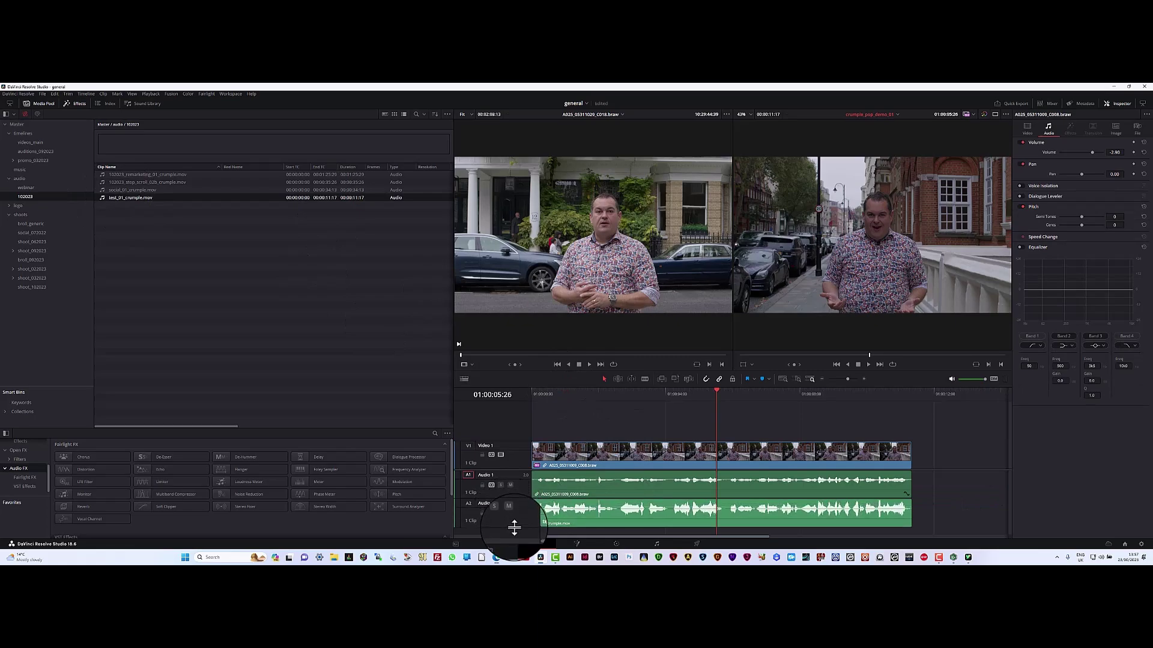
pyautogui.rightClick(670, 516)
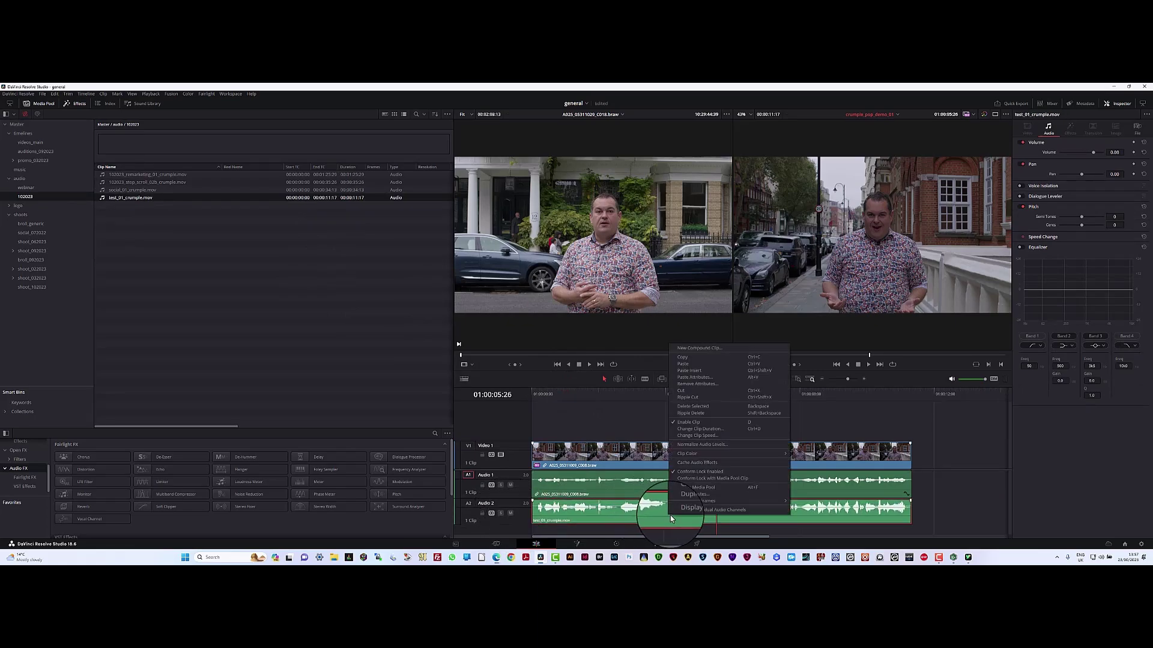
pyautogui.click(701, 444)
pyautogui.click(765, 491)
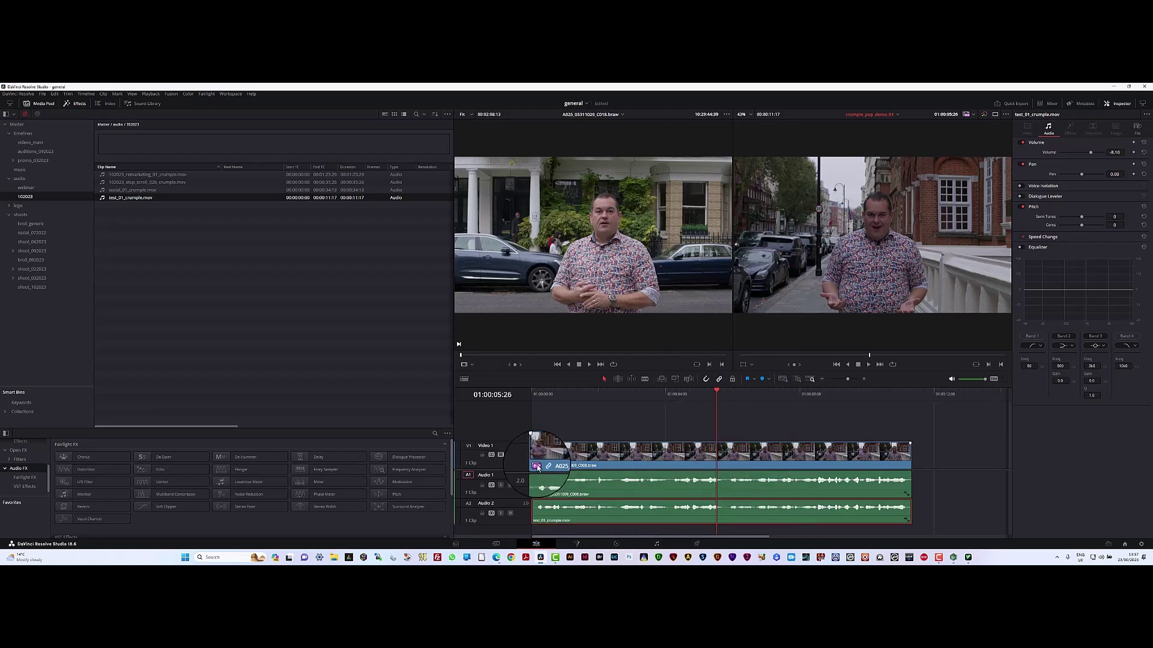
pyautogui.click(511, 486)
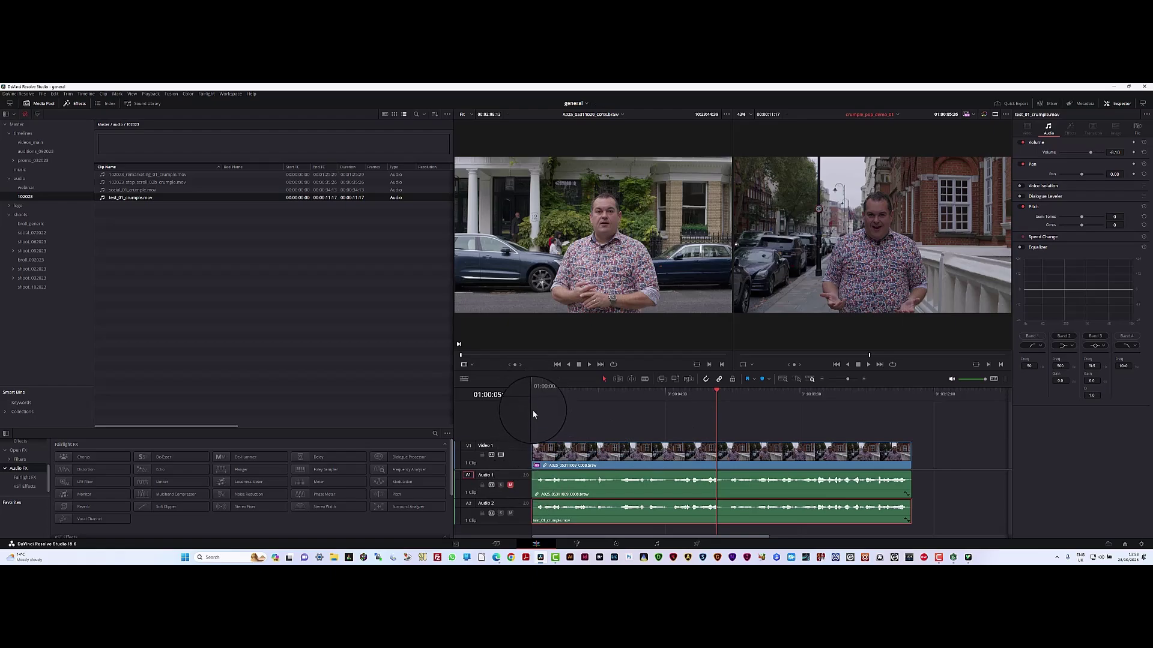
pyautogui.click(532, 391)
pyautogui.press('space')
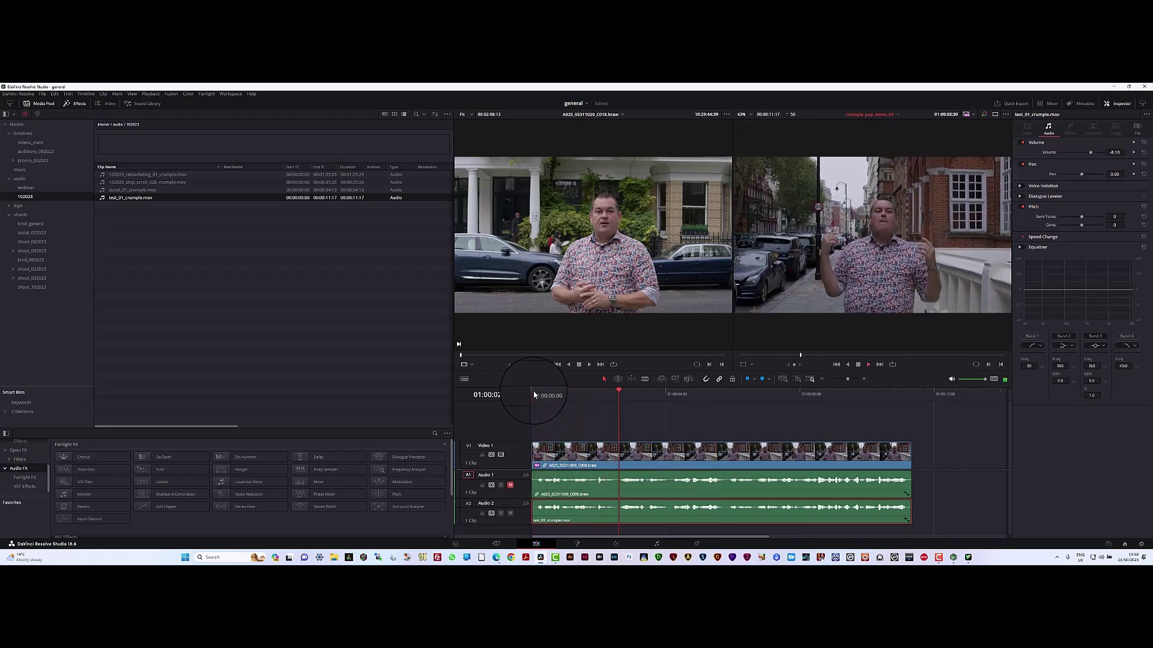
pyautogui.press('space')
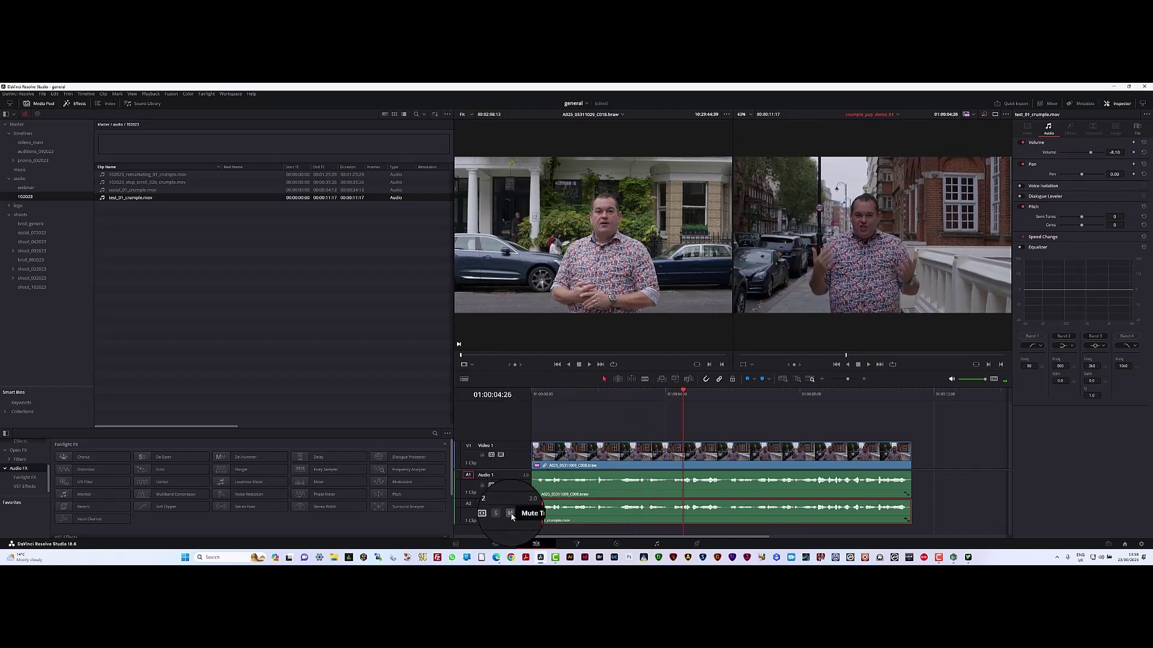
pyautogui.click(510, 514)
pyautogui.click(533, 394)
pyautogui.press('space')
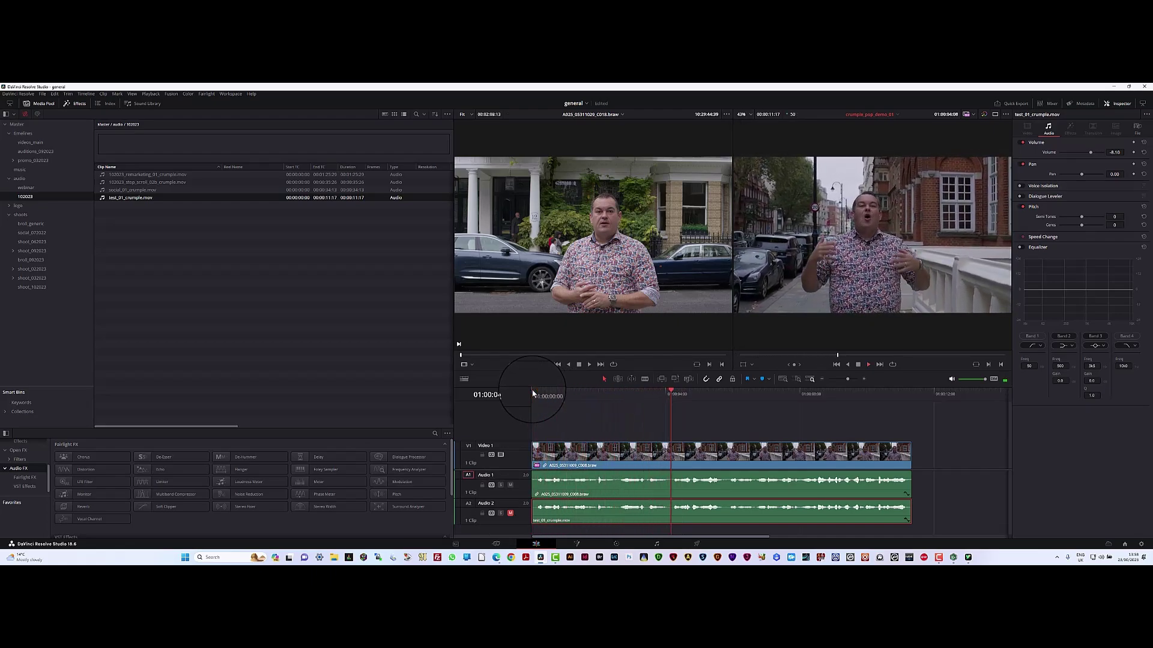
pyautogui.click(509, 485)
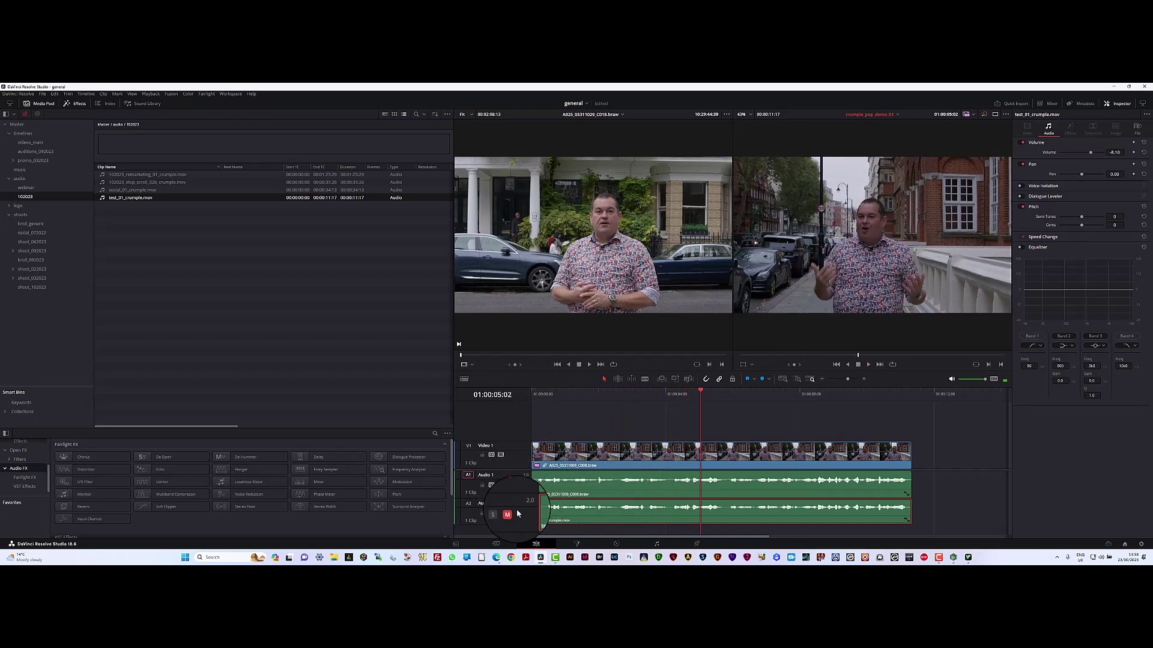
pyautogui.click(535, 394)
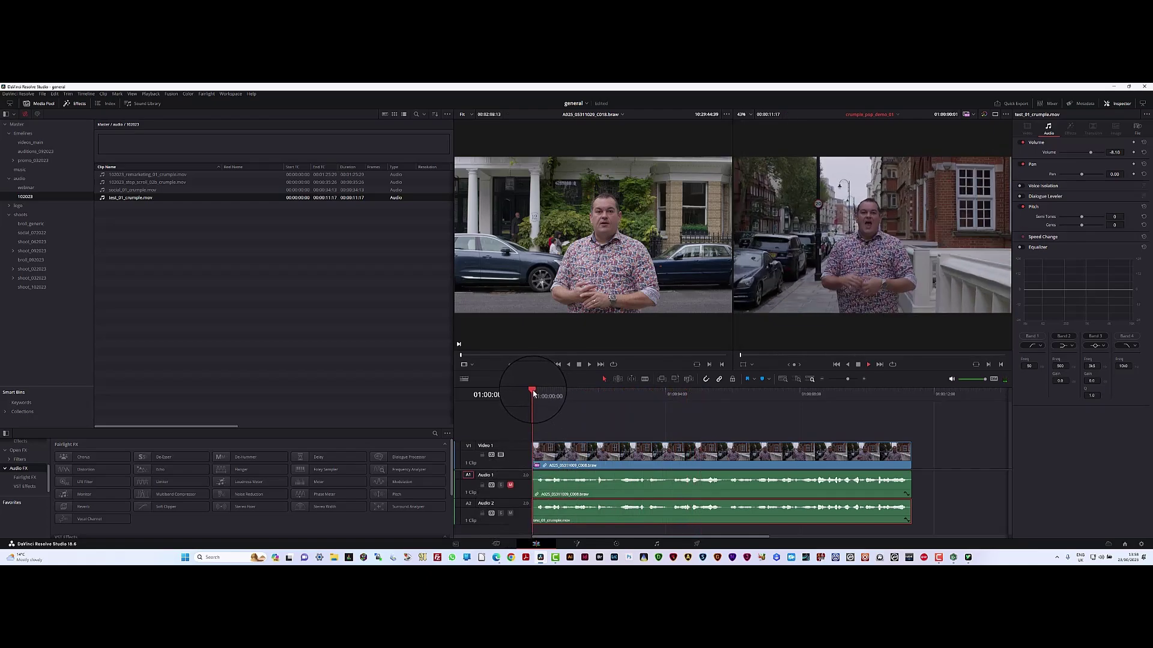